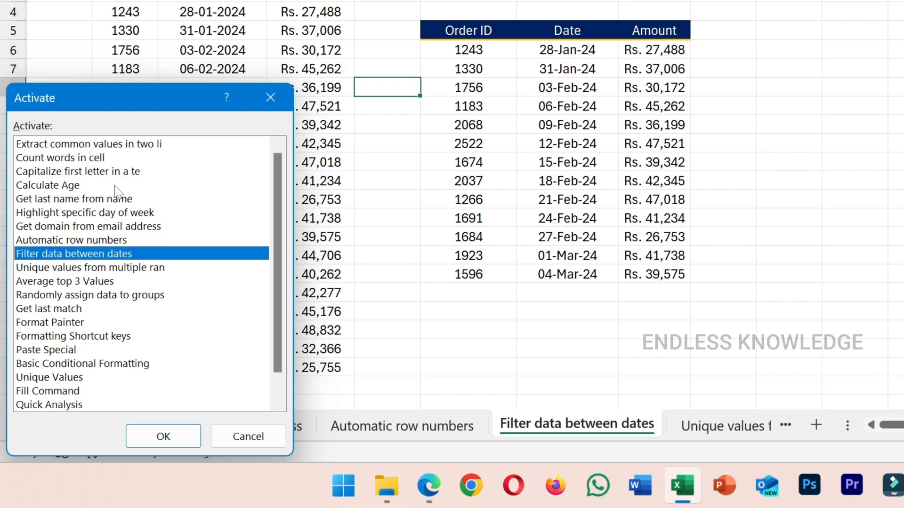
Save the workbook and check the file size of EK Shorts.xlsx in the Desktop folder in File Explorer
left_click(249, 436)
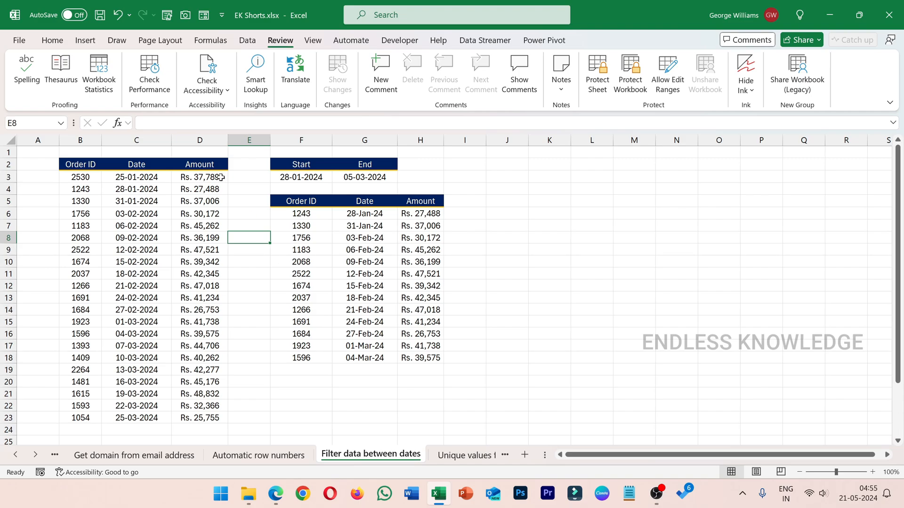
left_click(100, 15)
left_click(249, 494)
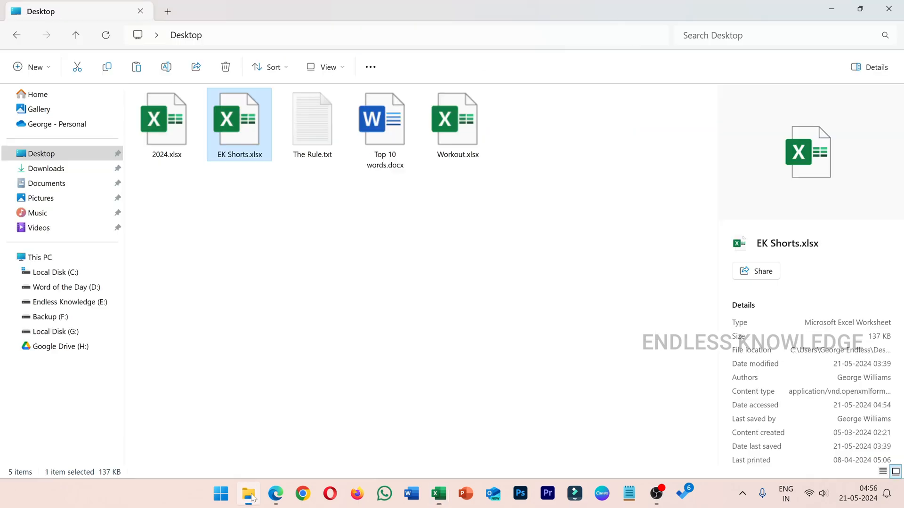
mouse_move(229, 150)
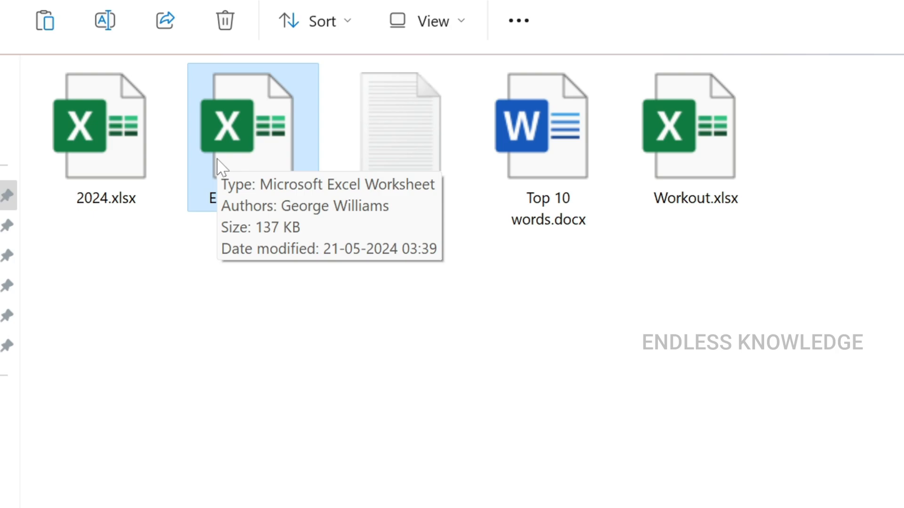
Return to EK Shorts.xlsx in Excel, run Check Performance, and review the sheets listed for optimization
double_click(221, 167)
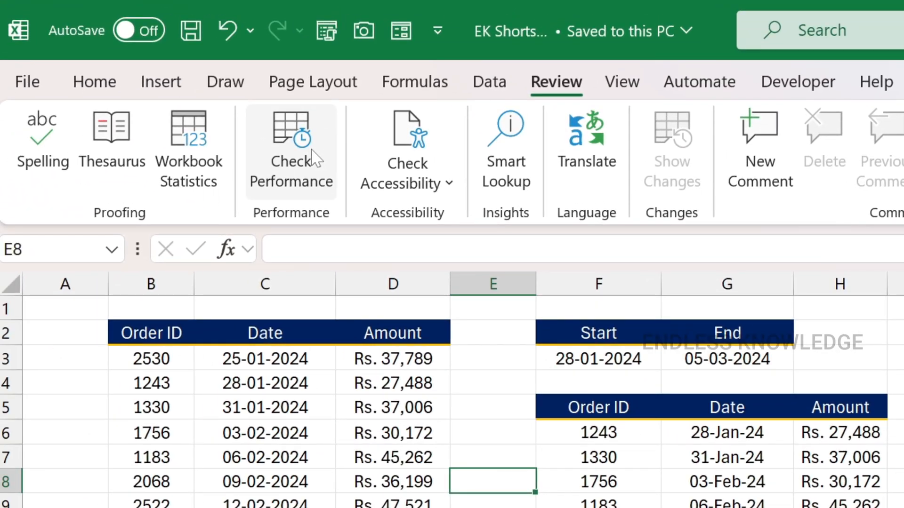
left_click(313, 158)
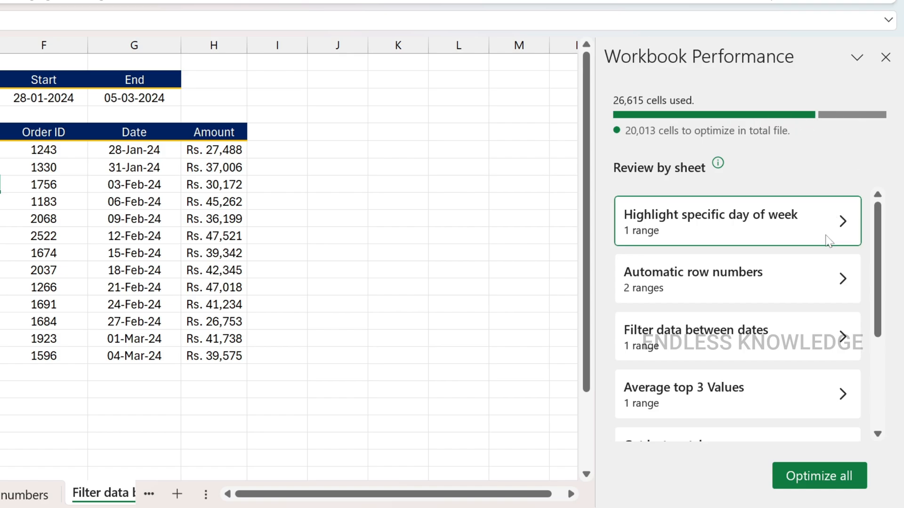
scroll(764, 231, "down", 4)
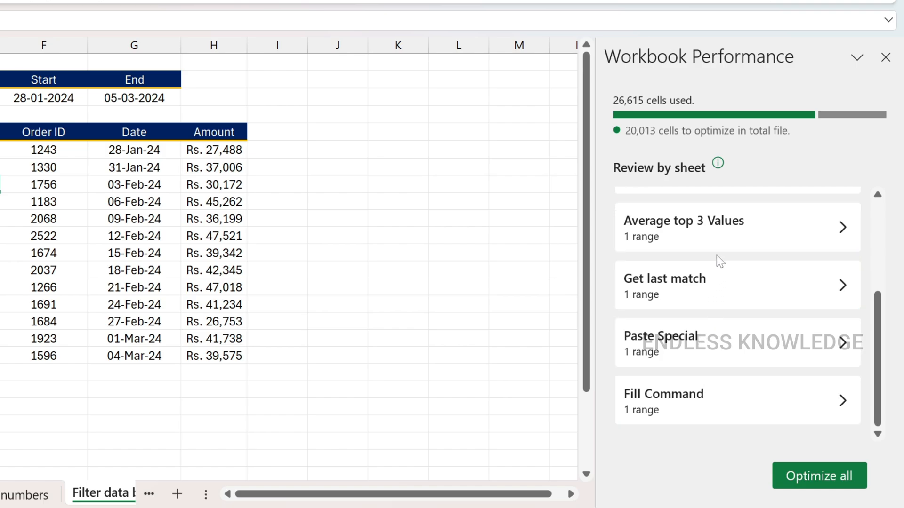
scroll(717, 255, "up", 4)
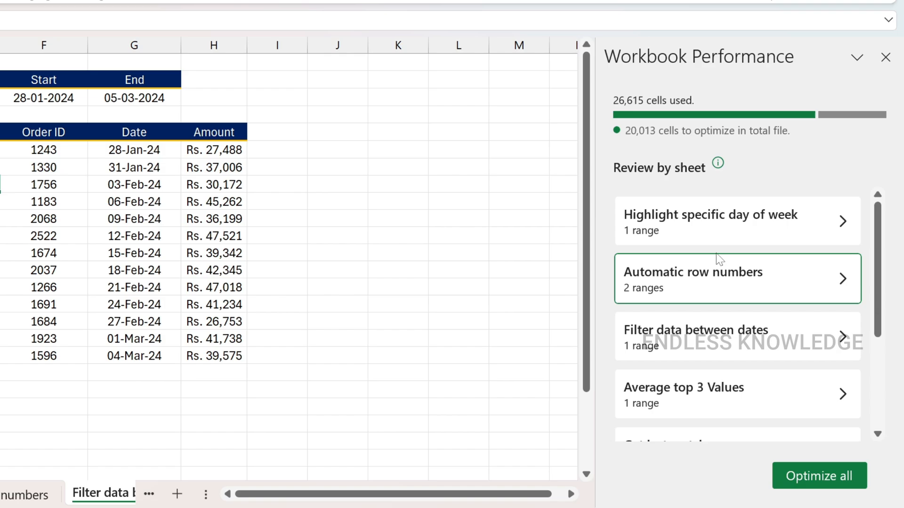
scroll(718, 256, "down", 3)
scroll(718, 256, "up", 3)
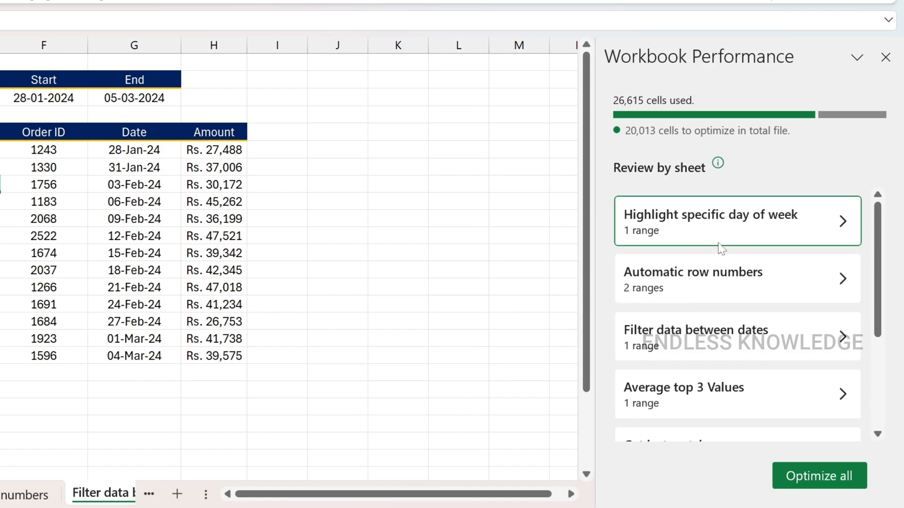
Go to the flagged cell C14 on the Highlight specific day of week sheet and left-align it
left_click(718, 242)
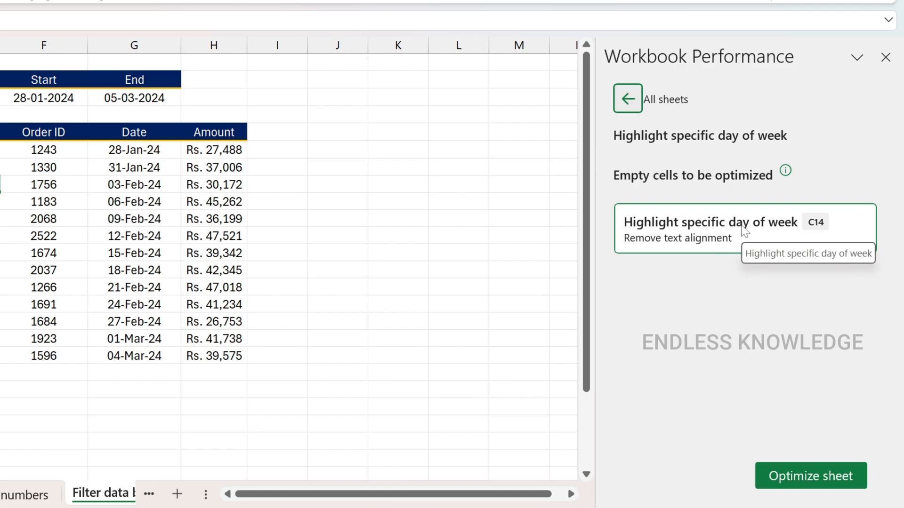
left_click(764, 227)
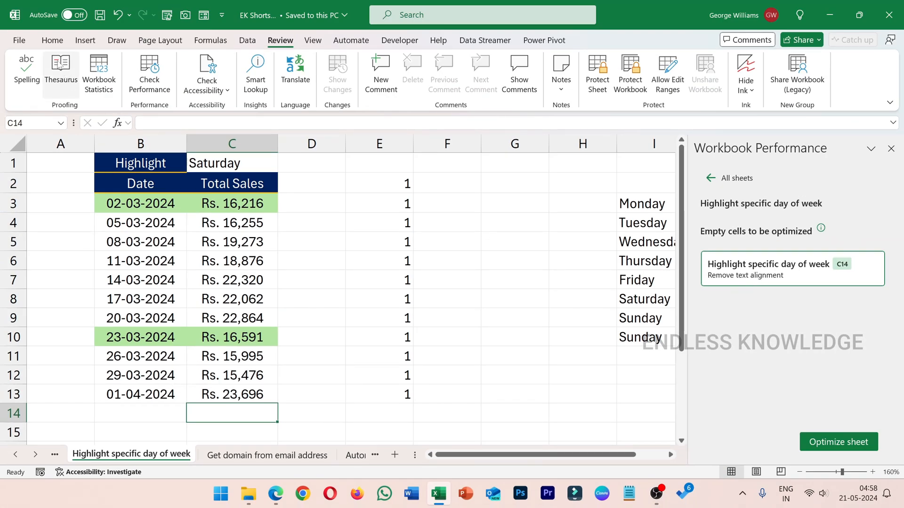
left_click(52, 41)
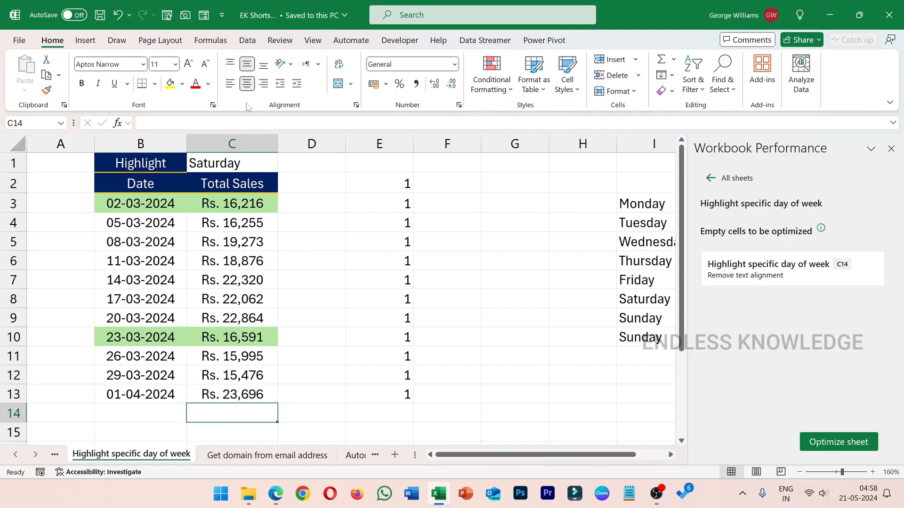
left_click(231, 83)
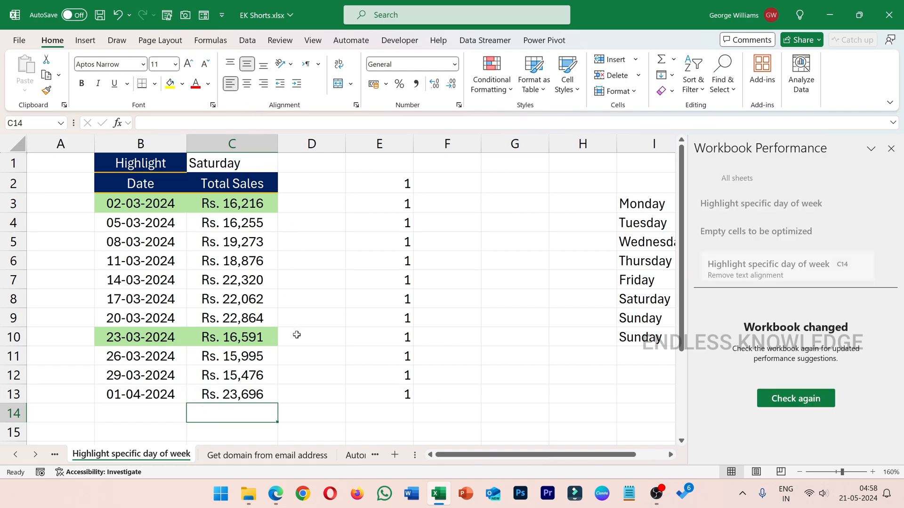
Check the changed workbook's performance again and review the refreshed list of sheets
left_click(795, 398)
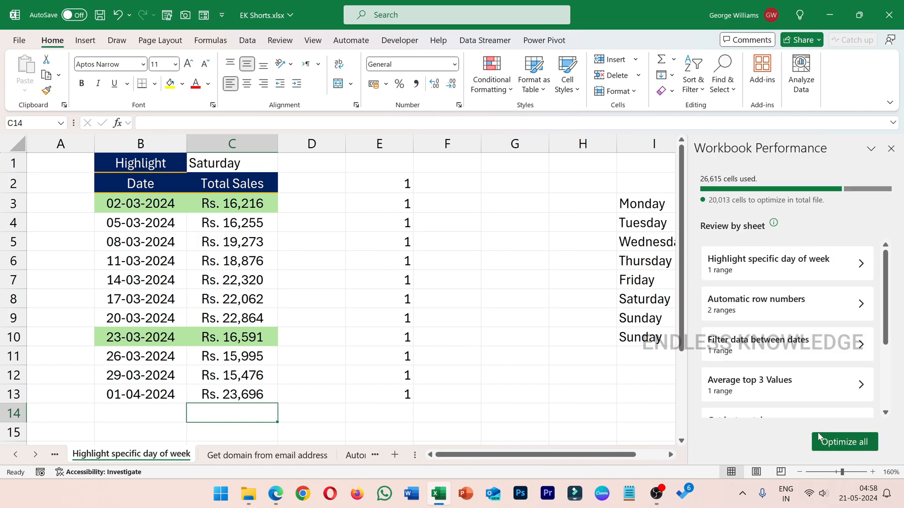
scroll(791, 375, "down", 3)
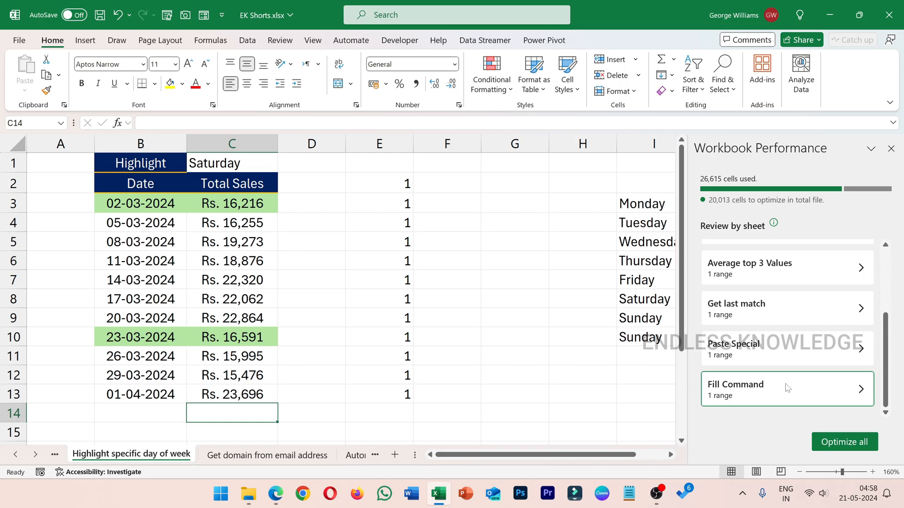
scroll(786, 377, "up", 3)
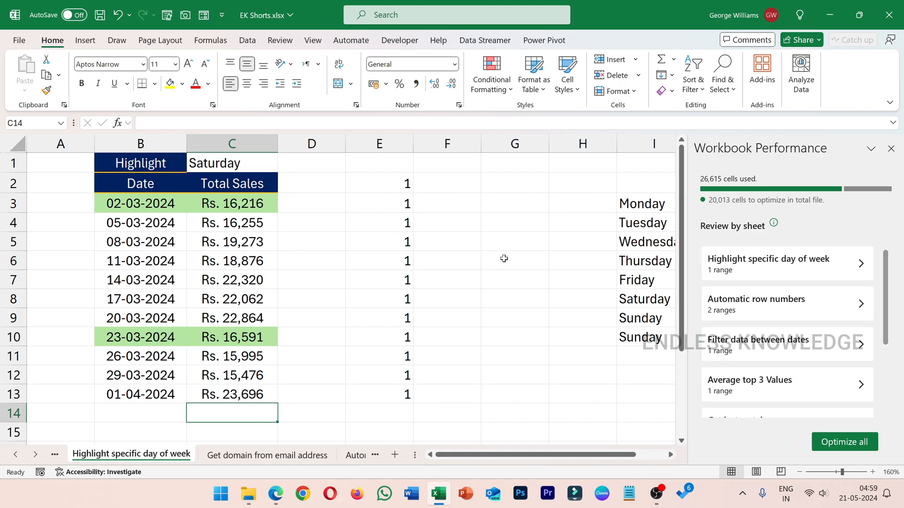
Optimize all flagged sheets in the workbook and recheck it for remaining performance suggestions
left_click_drag(117, 169, 274, 395)
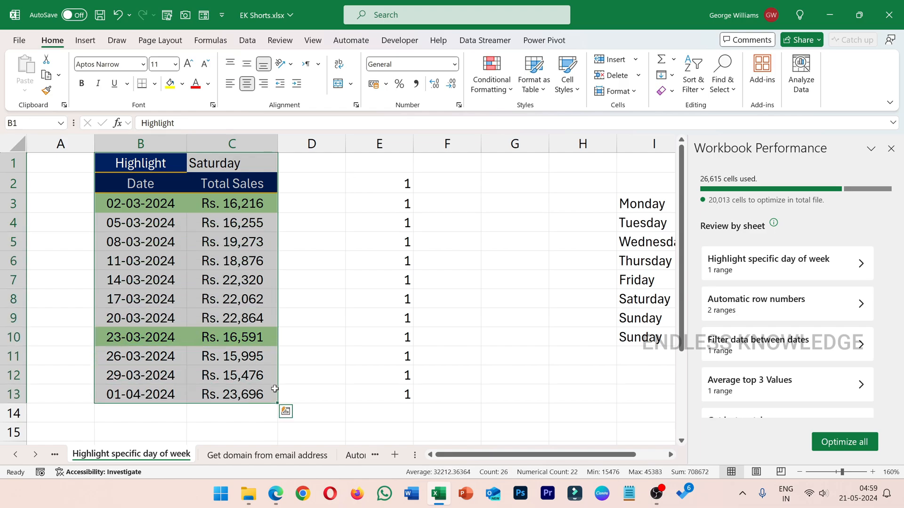
left_click(334, 297)
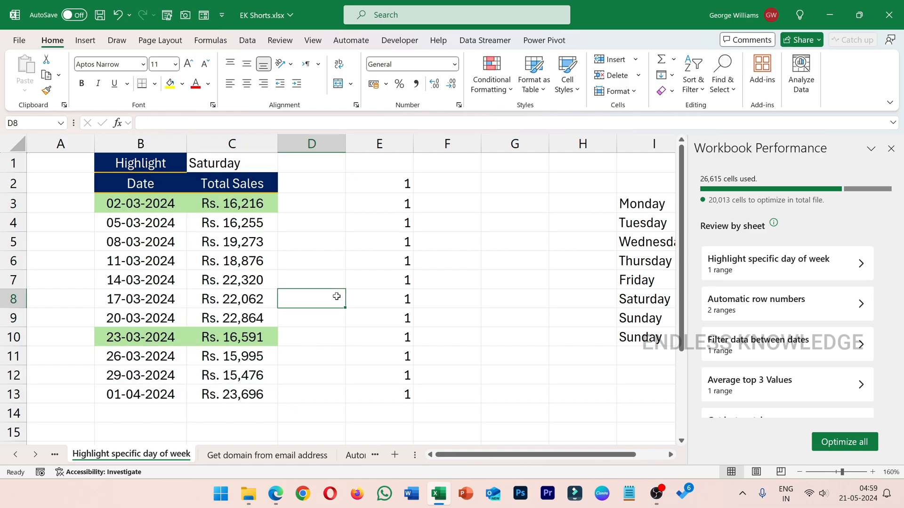
left_click(837, 442)
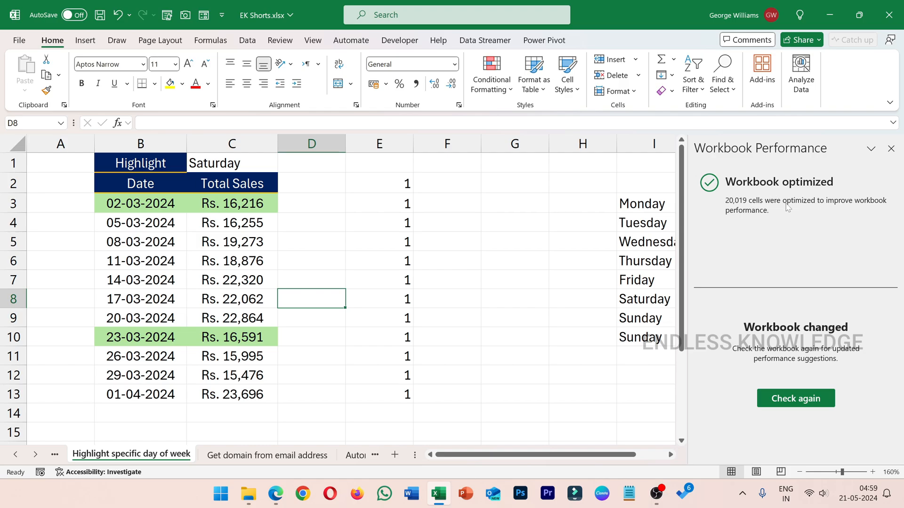
left_click(794, 398)
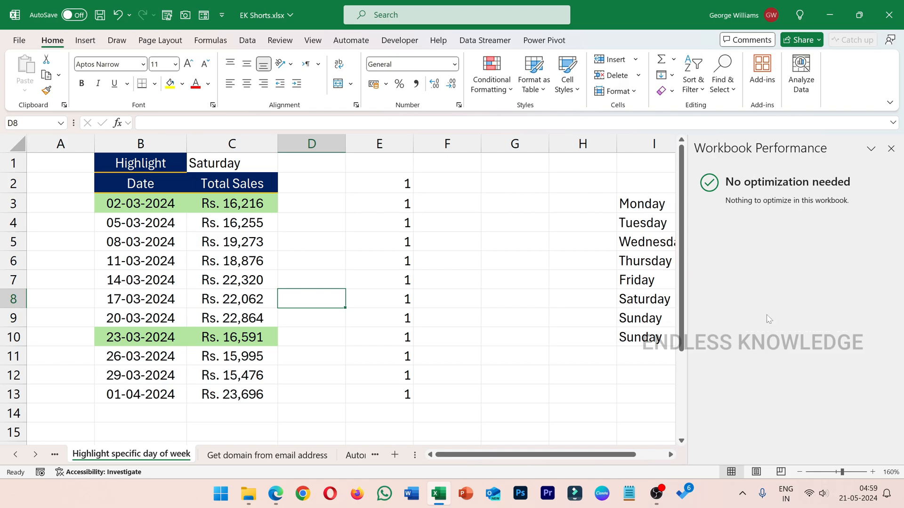
Enter the text Dass in cell D8 of the Highlight specific day of week sheet
type("Dass")
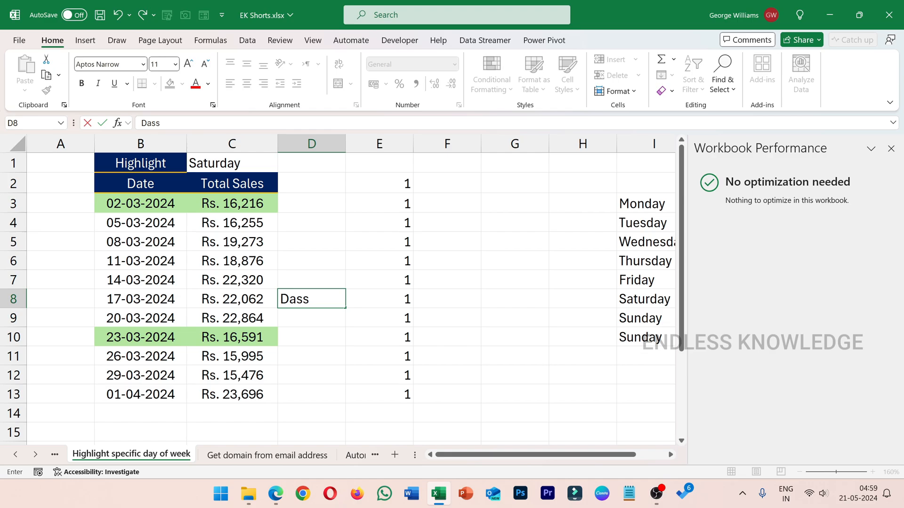
key("Return")
left_click(311, 296)
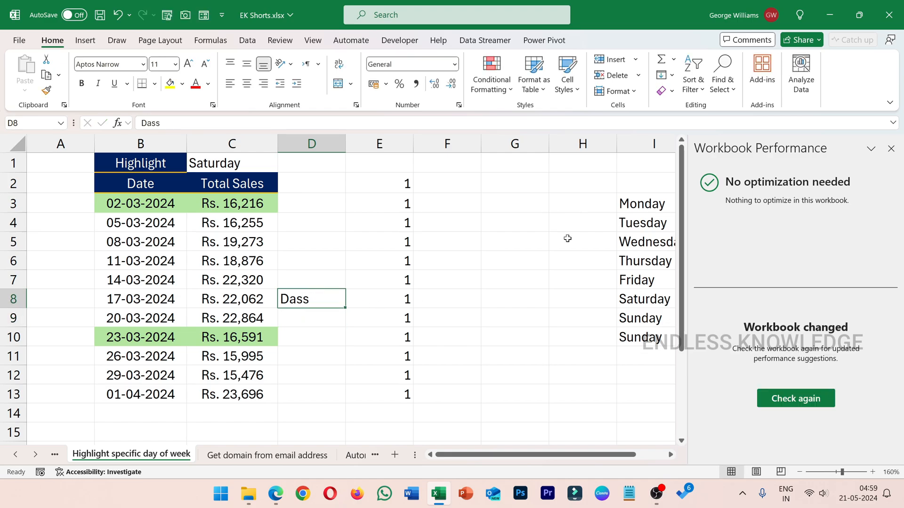
Save the optimized workbook and check the updated size of EK Shorts.xlsx in File Explorer
left_click(280, 41)
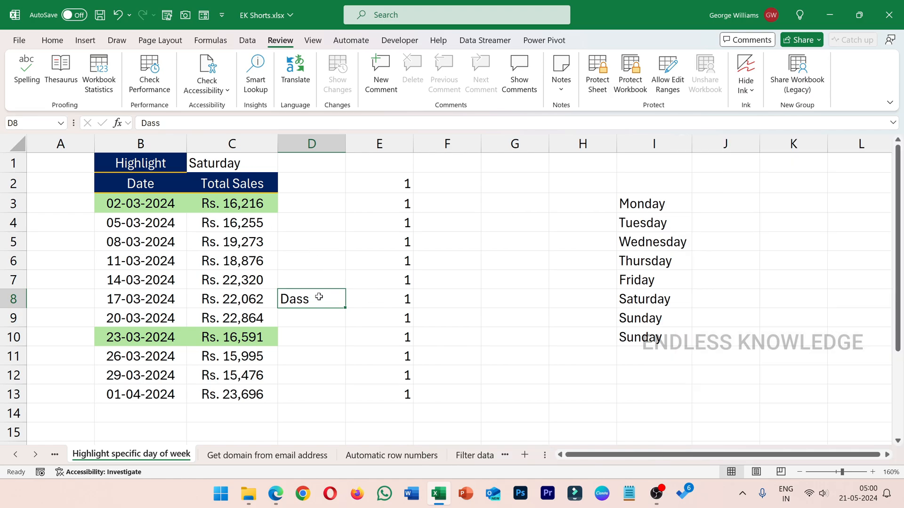
key("ctrl+s")
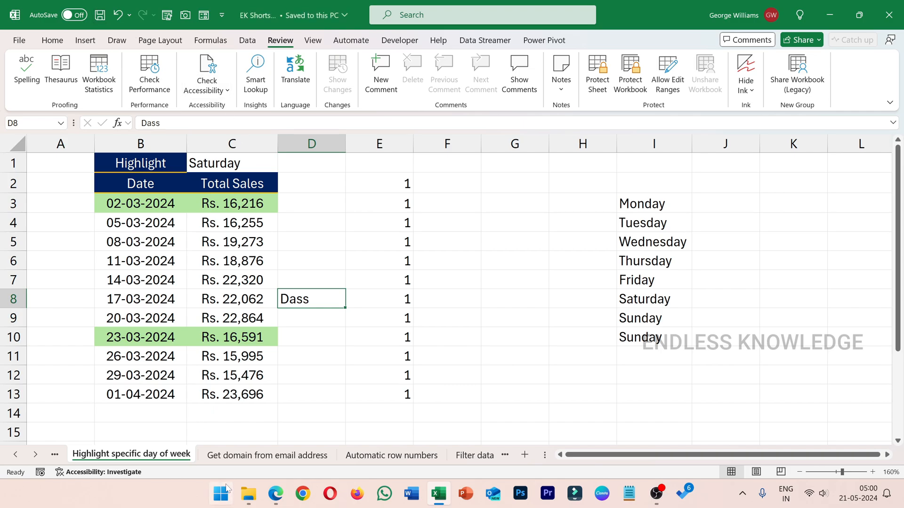
left_click(248, 493)
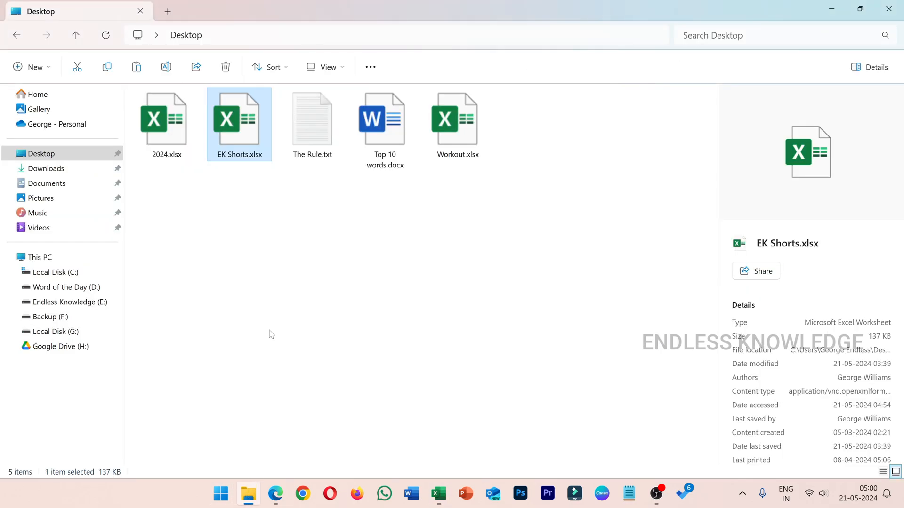
left_click(244, 212)
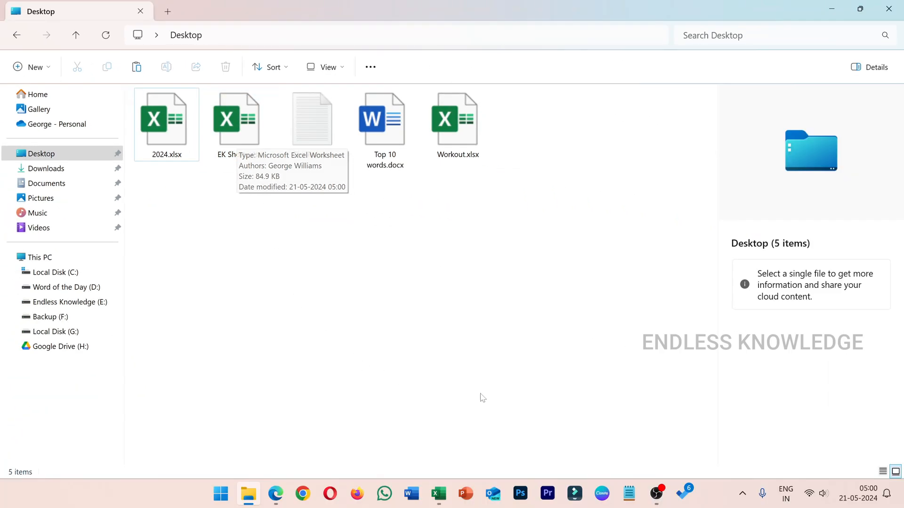
Return to Excel and clear the contents of cells D2:E13 on the Highlight specific day of week sheet
left_click(445, 502)
left_click_drag(403, 181, 323, 390)
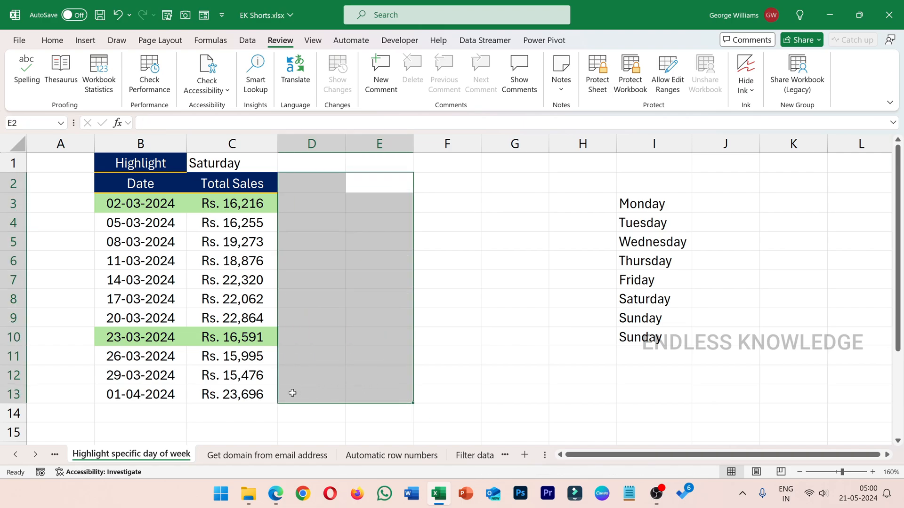
Look through the following sheets and clear the list of names in column L, starting at L3, on the Get last match sheet
left_click(226, 456)
left_click(358, 454)
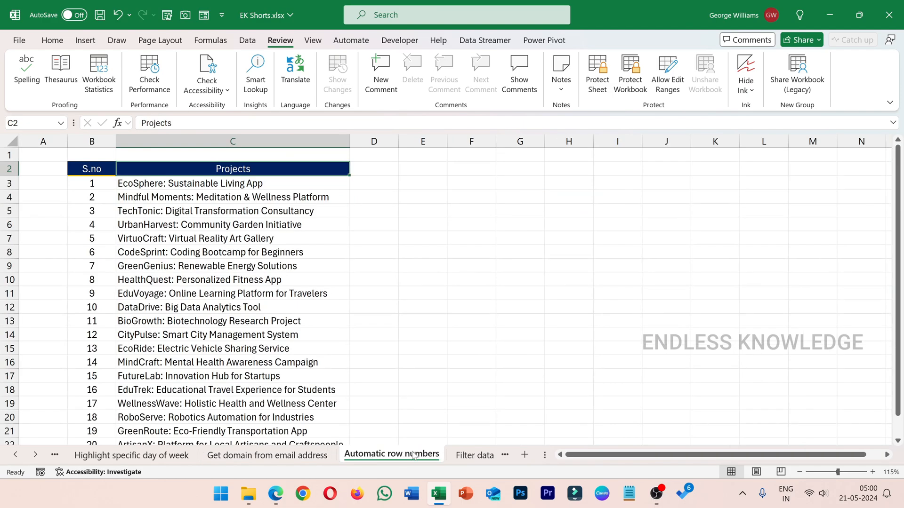
left_click(473, 456)
left_click(475, 455)
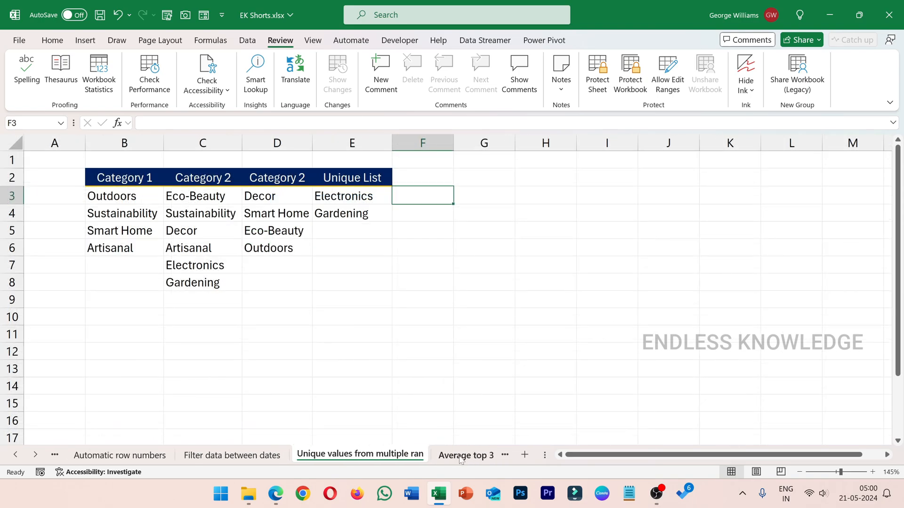
left_click(463, 456)
left_click(458, 455)
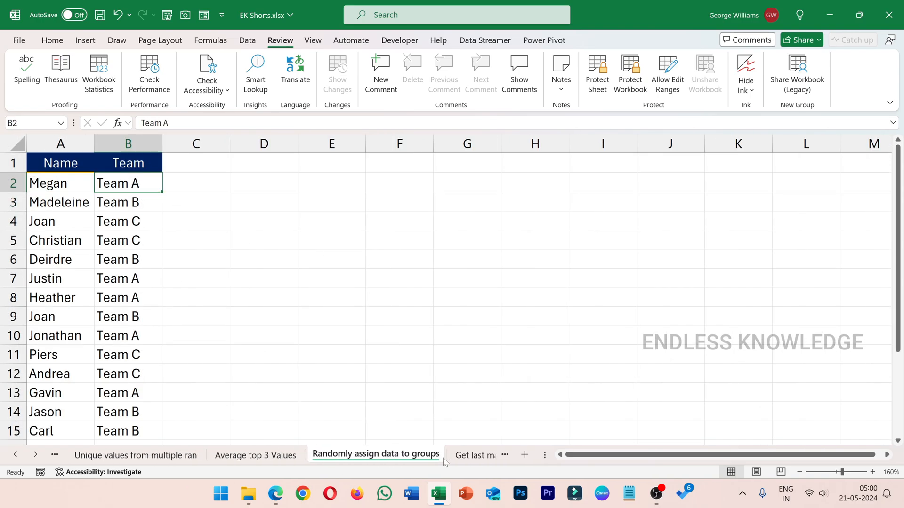
left_click(468, 459)
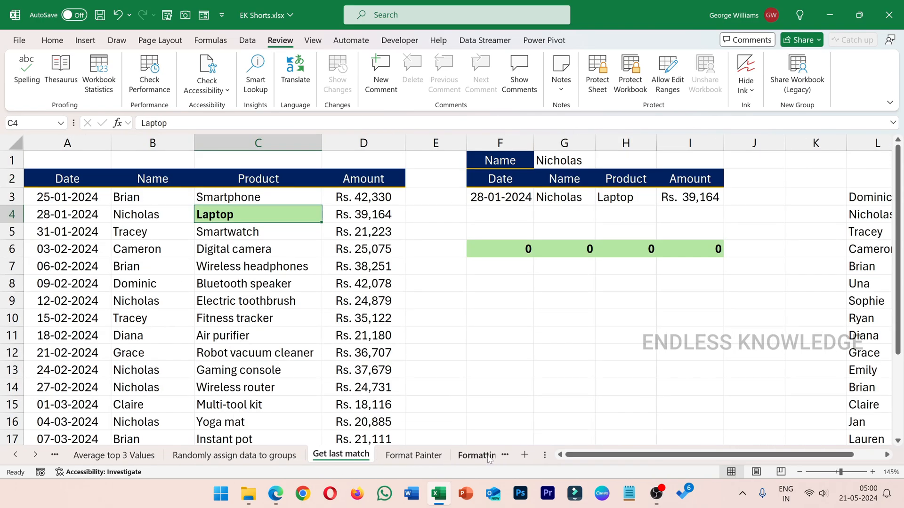
scroll(530, 238, "right", 5)
left_click_drag(434, 196, 433, 420)
scroll(452, 424, "up", 2)
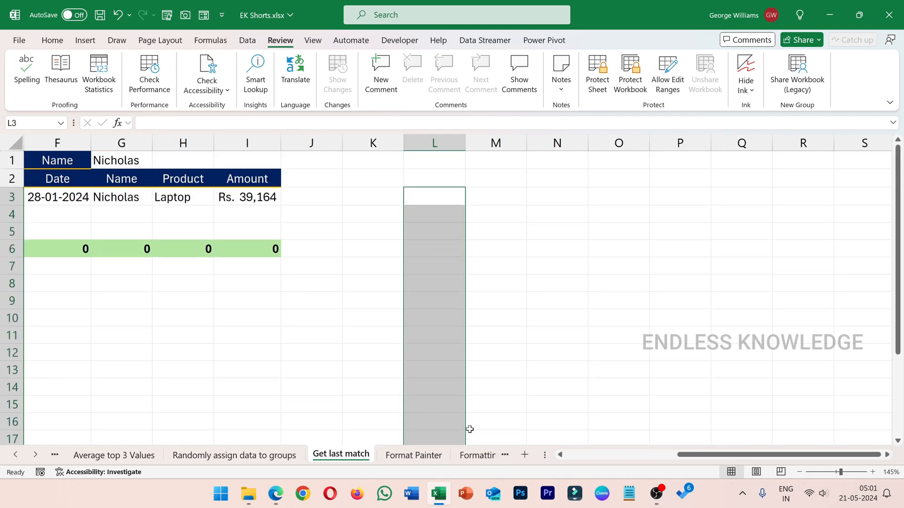
Inspect the Format Painter and Formatting Shortcut keys sheets for unneeded data
left_click(413, 455)
left_click(474, 456)
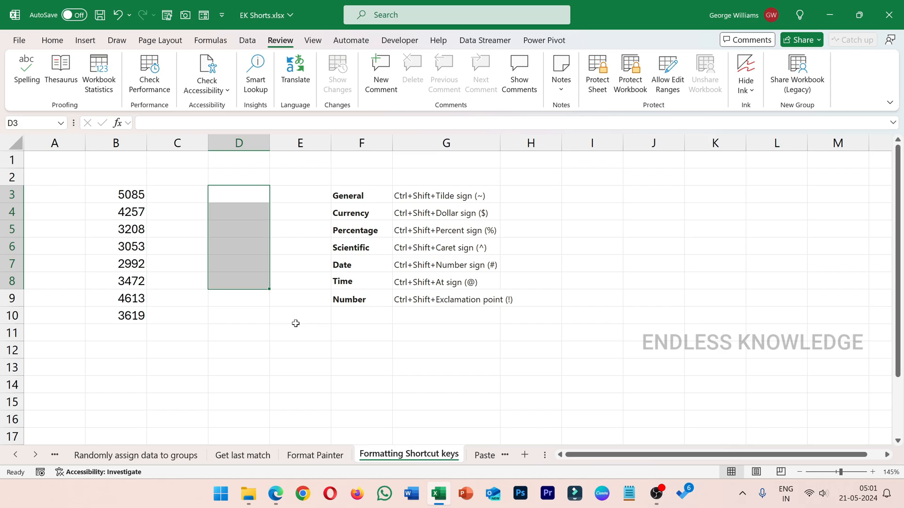
left_click(126, 196)
left_click(124, 228)
left_click(304, 216)
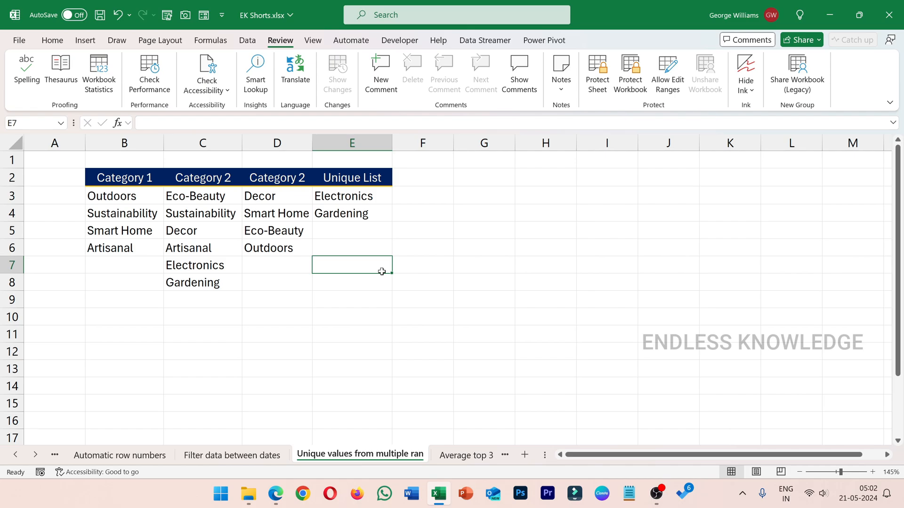
Run Check Performance on the cleaned-up workbook and optimize all flagged sheets
left_click(149, 77)
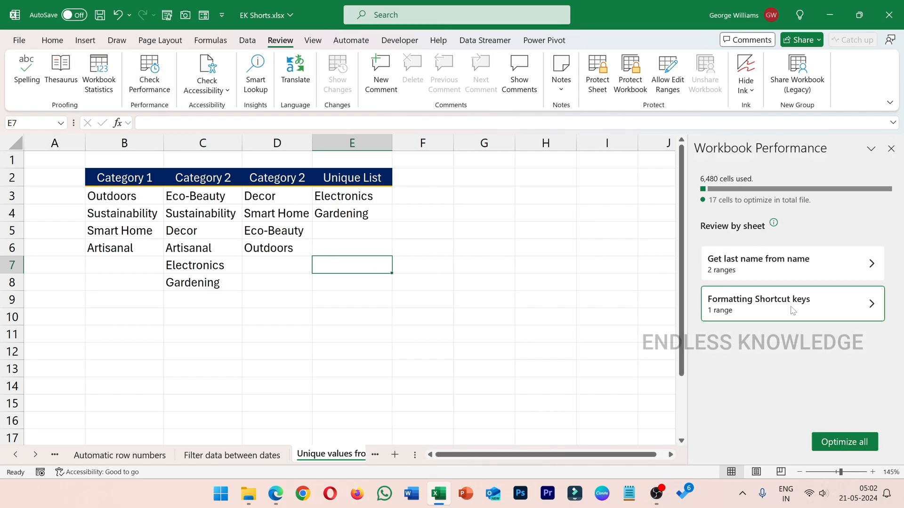
left_click(849, 439)
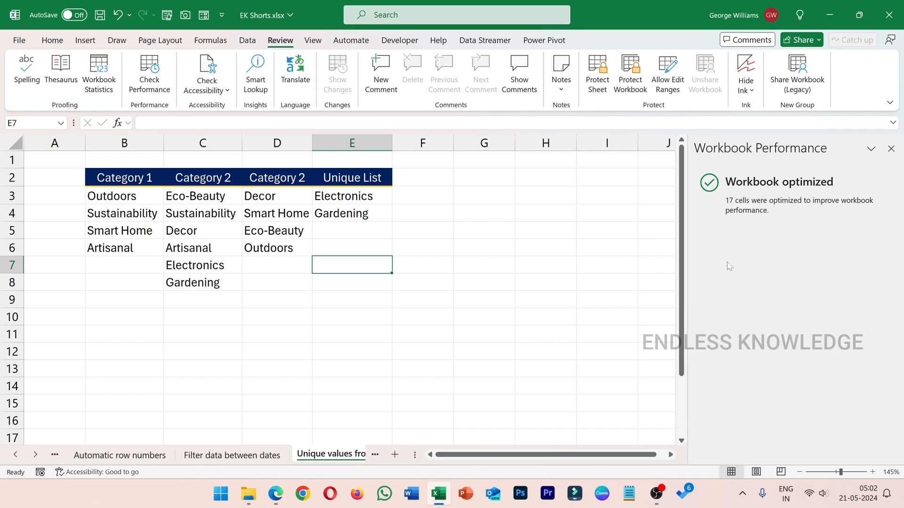
Close the performance results, save the optimized workbook, and check the file size of EK Shorts.xlsx on the Desktop in File Explorer
left_click(891, 149)
left_click(100, 15)
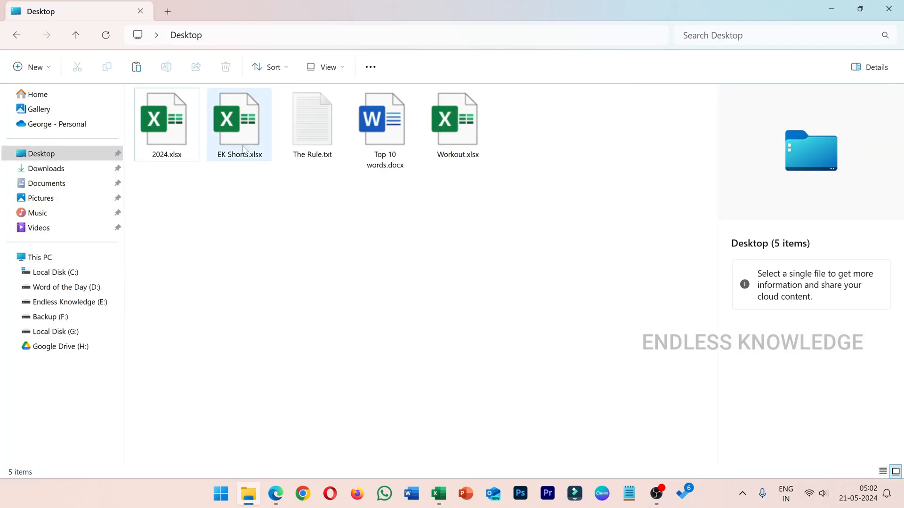
mouse_move(243, 148)
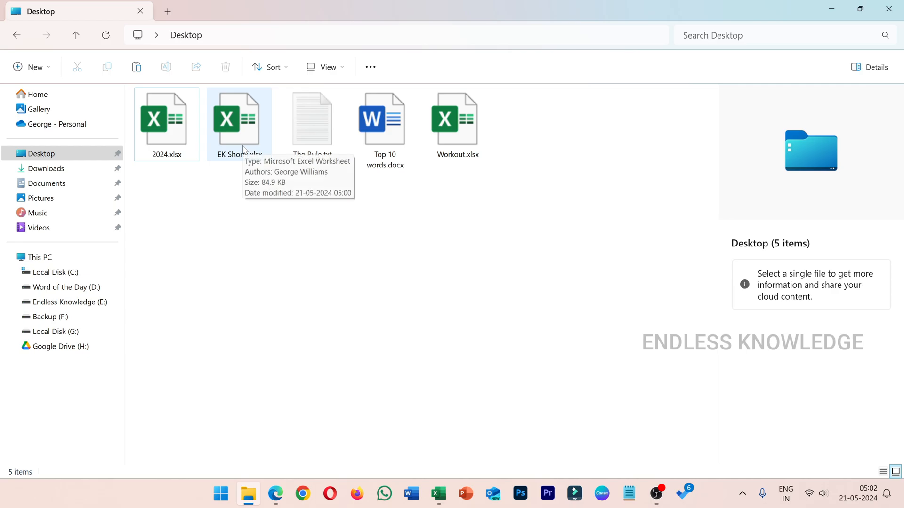
double_click(243, 149)
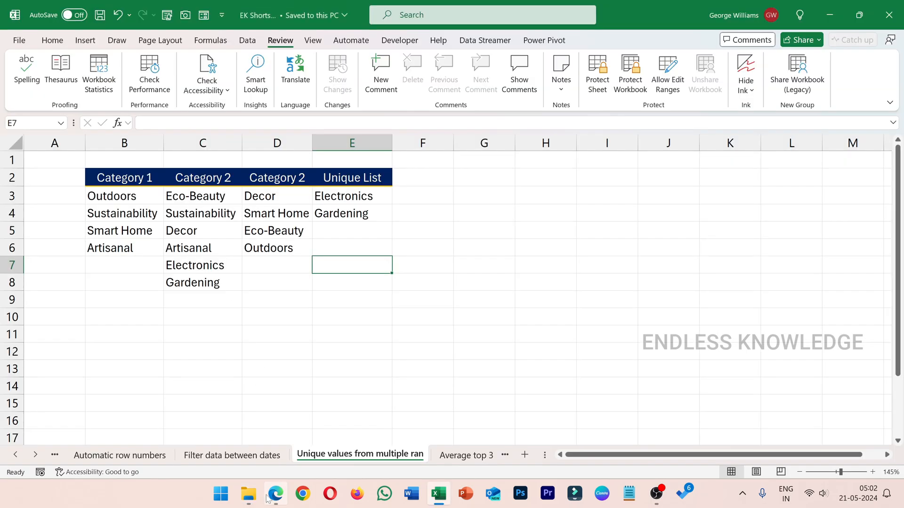
left_click(249, 493)
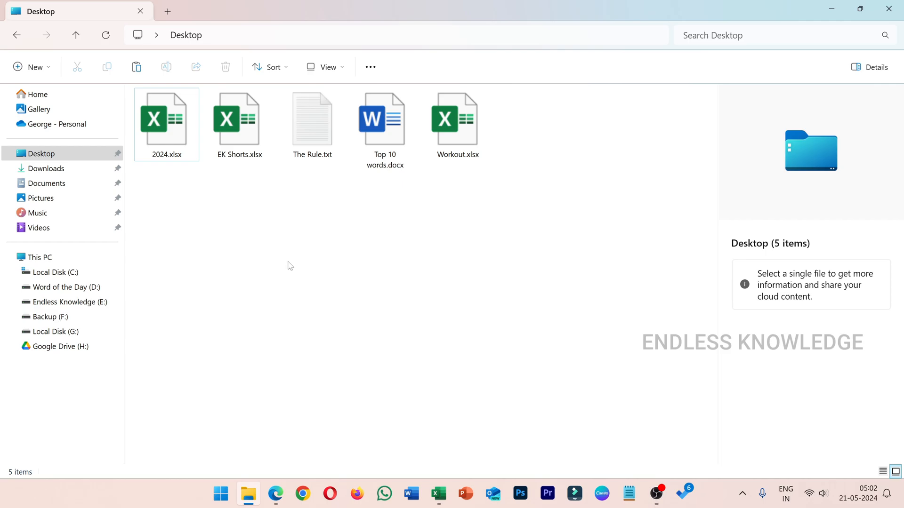
mouse_move(232, 124)
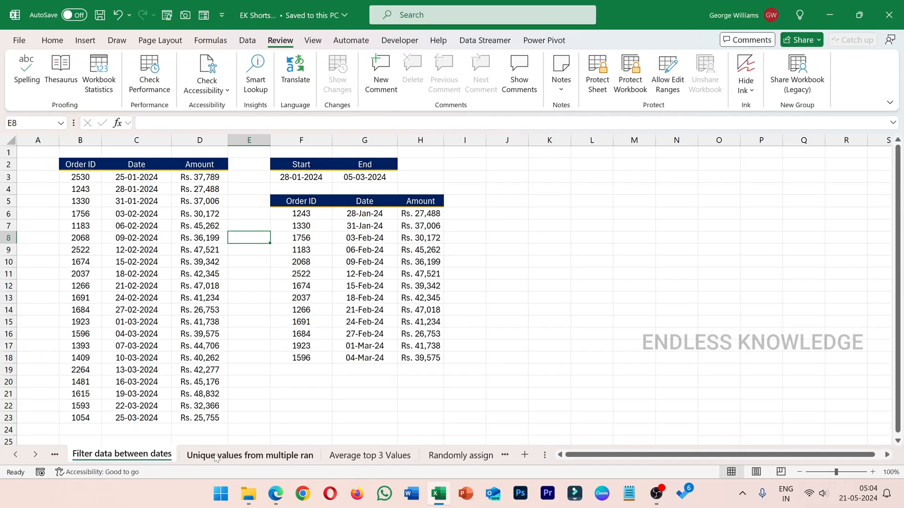
left_click(250, 455)
left_click(370, 454)
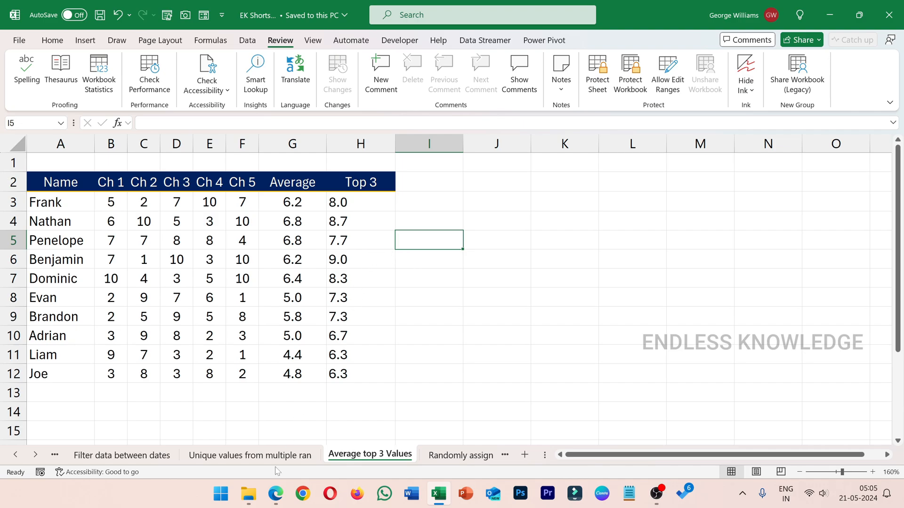
Switch to Excel for the web in Edge and run the Performance check on the sales workbook
left_click(275, 493)
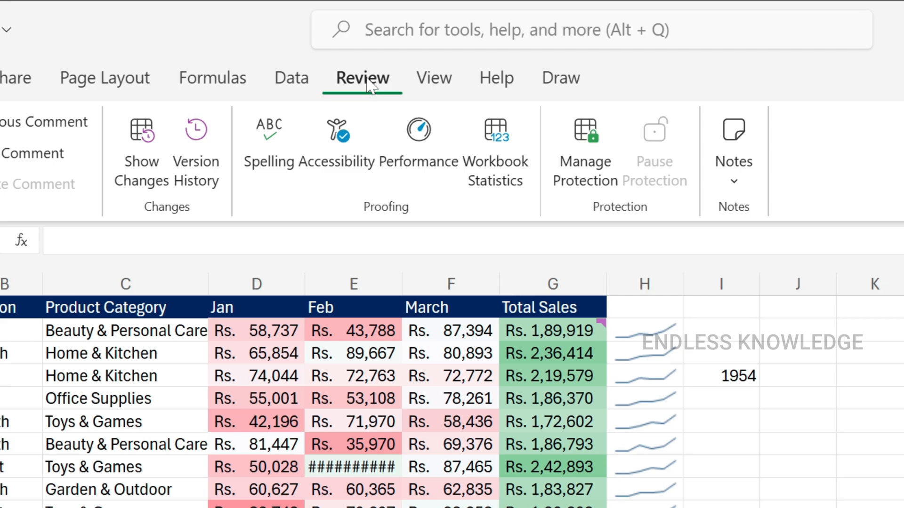
left_click(418, 162)
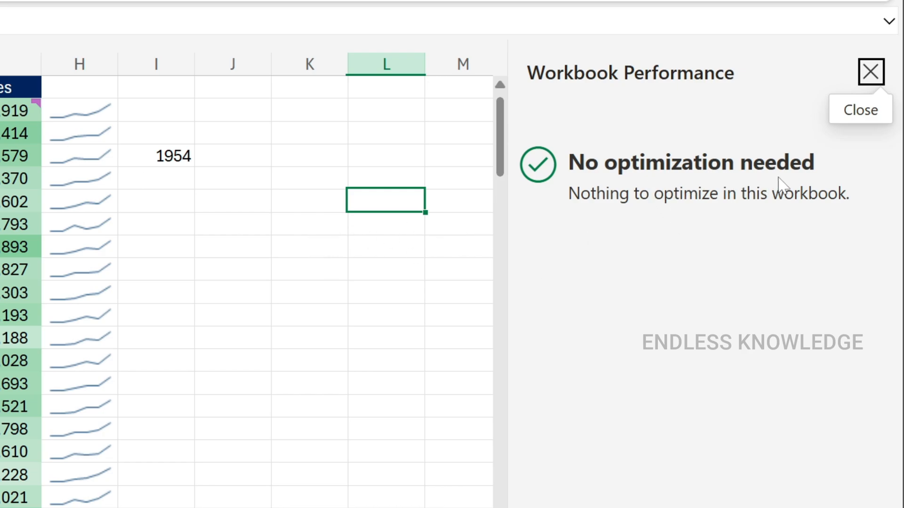
left_click(179, 224)
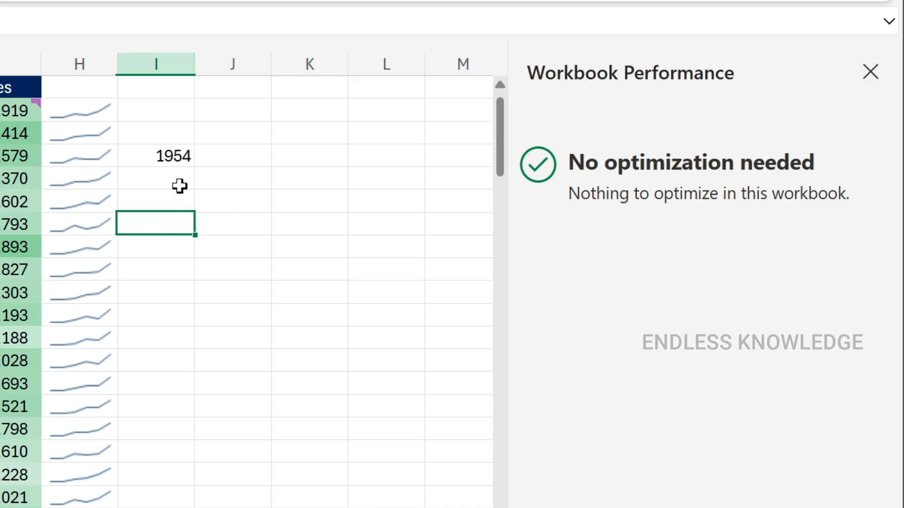
left_click(179, 156)
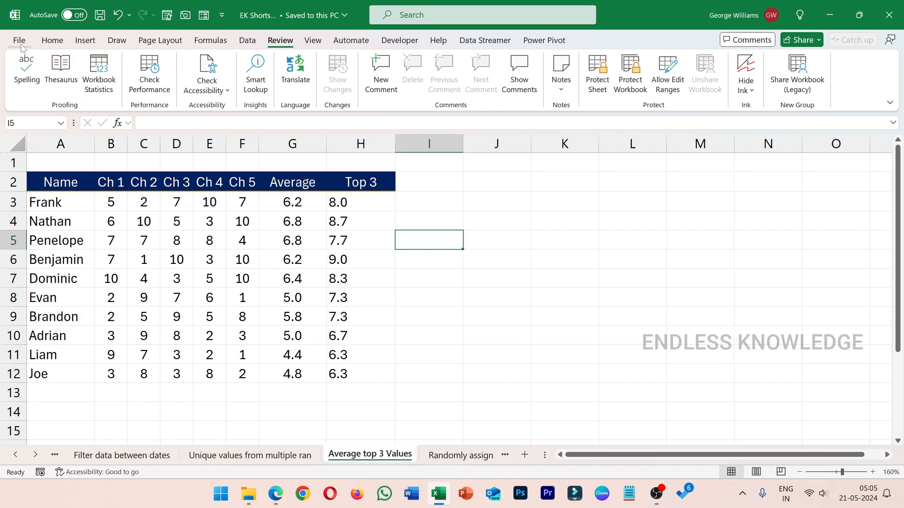
Return to desktop Excel and check for and apply Microsoft 365 updates from the account settings
left_click(18, 40)
left_click(46, 408)
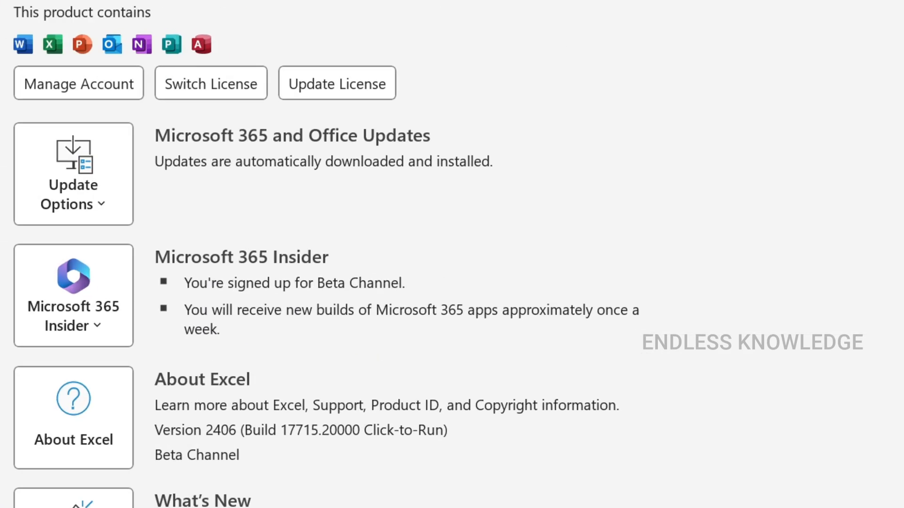
left_click(103, 195)
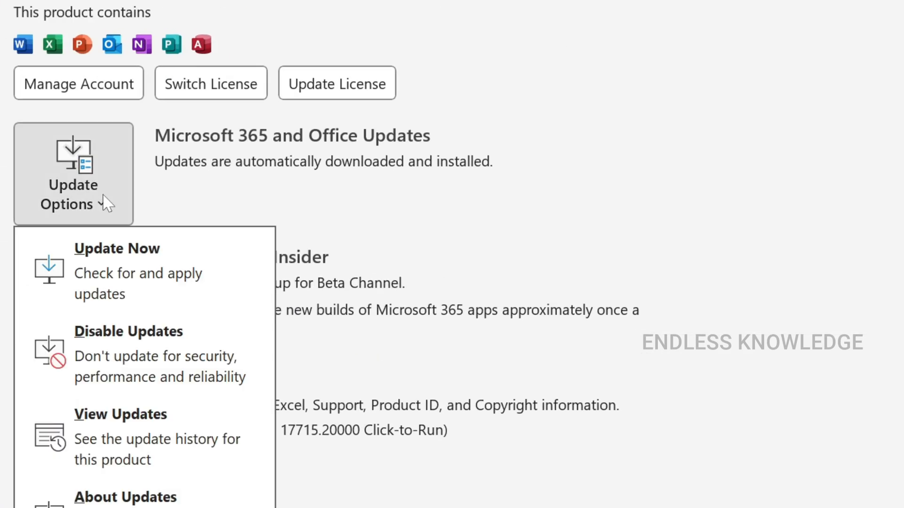
left_click(145, 296)
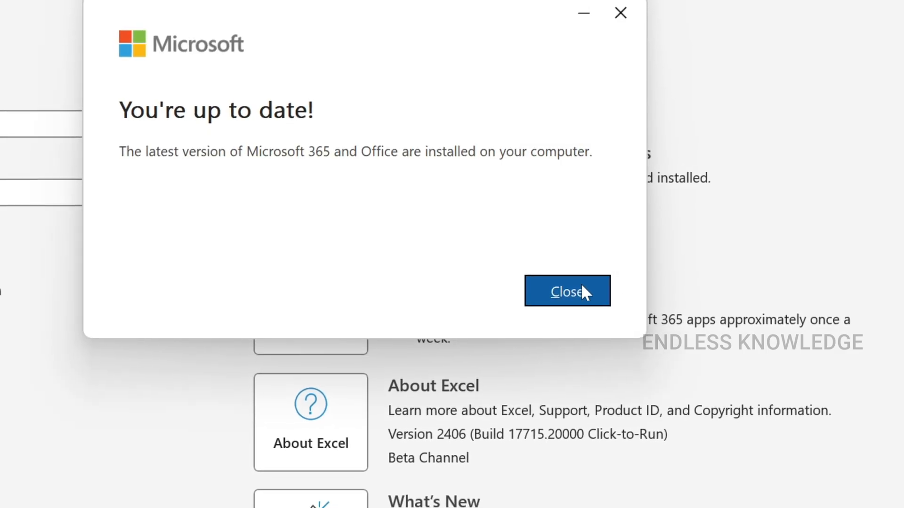
left_click(583, 290)
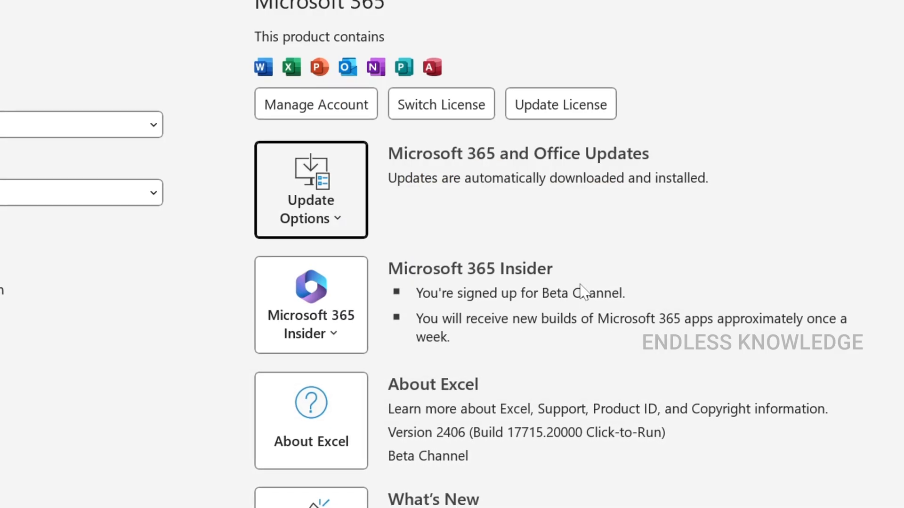
View the Microsoft 365 Insider channel settings, dismiss them without applying anything, and return to the worksheet
left_click(330, 327)
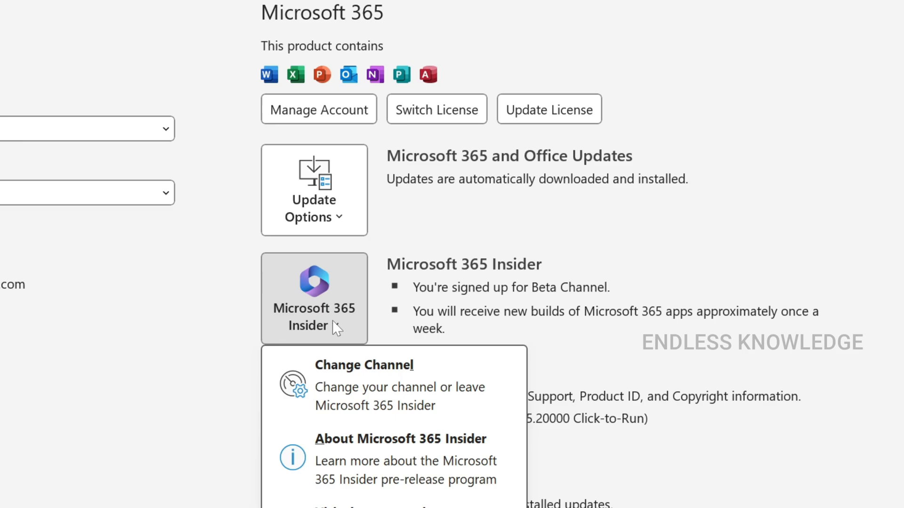
left_click(347, 365)
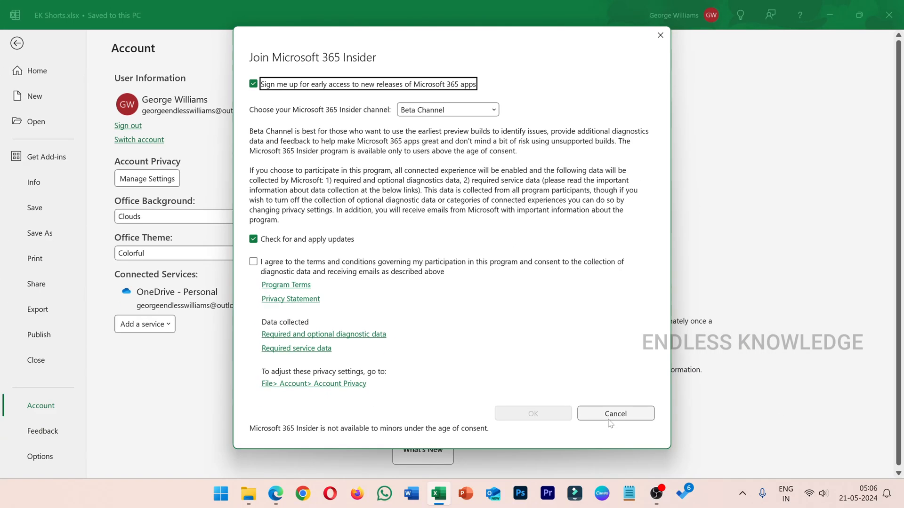
left_click(608, 421)
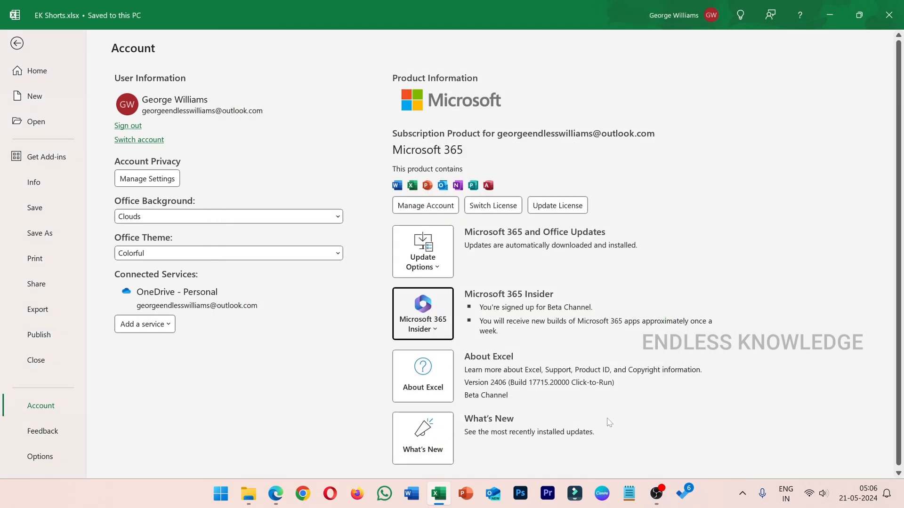
left_click(17, 43)
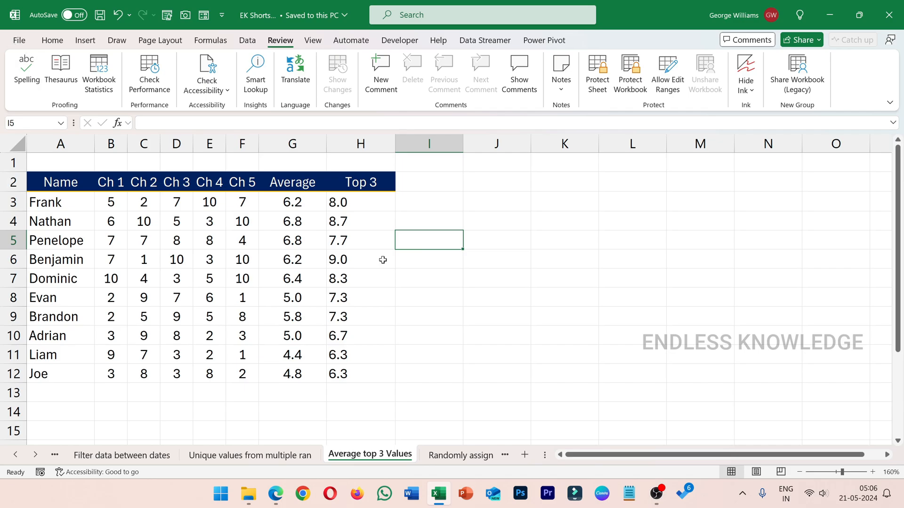